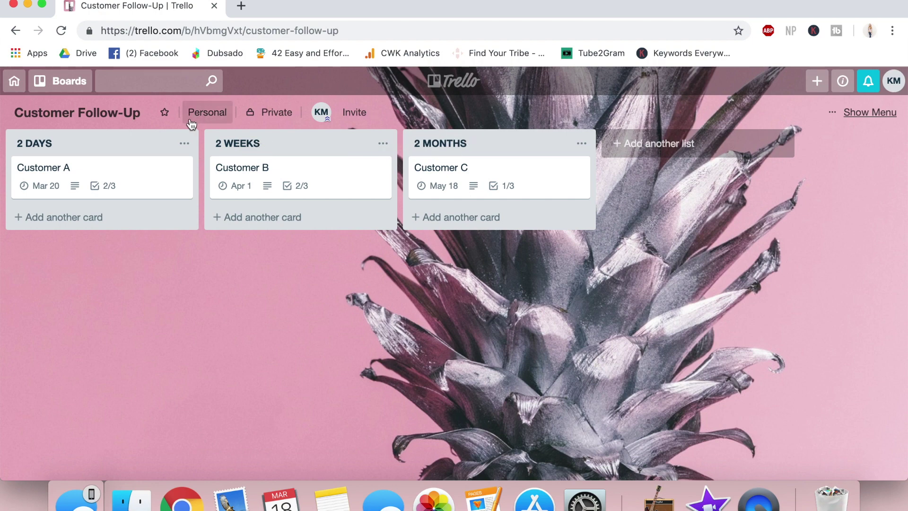
- On Customer A, untick 'Ask for referrals' and 'Have an in-person or online party', leaving 'Present business opportunity' checked
click(111, 168)
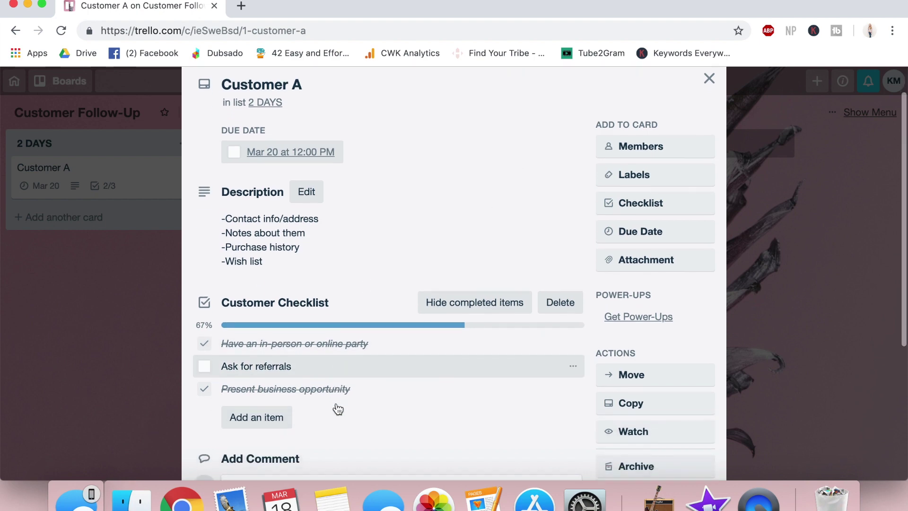
scroll(338, 409, down, 2)
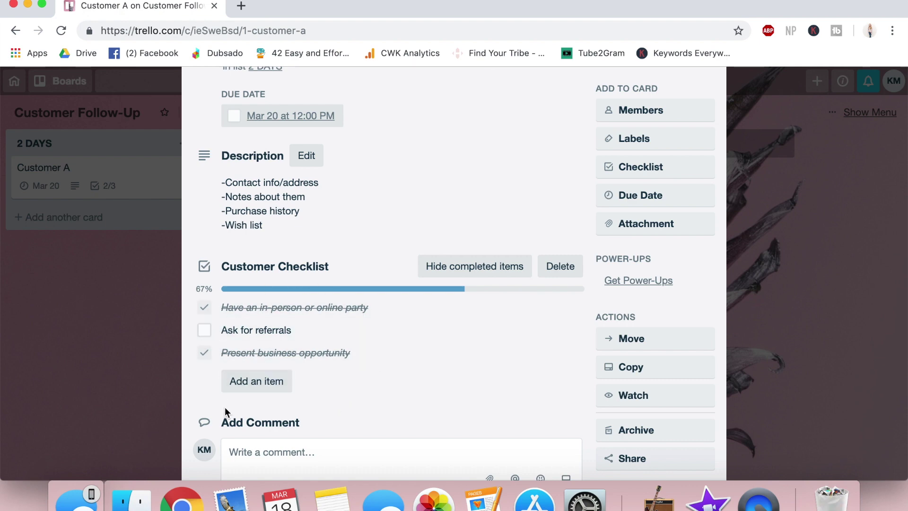
click(204, 330)
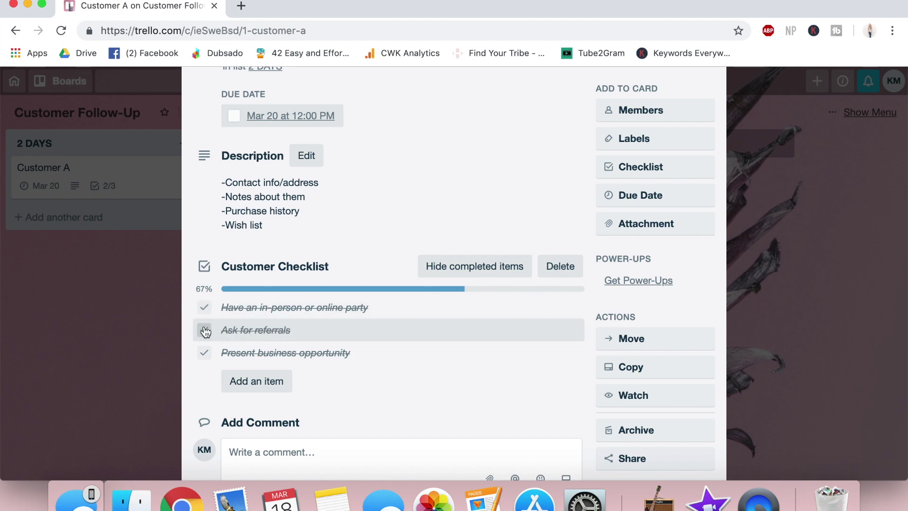
click(205, 330)
click(204, 308)
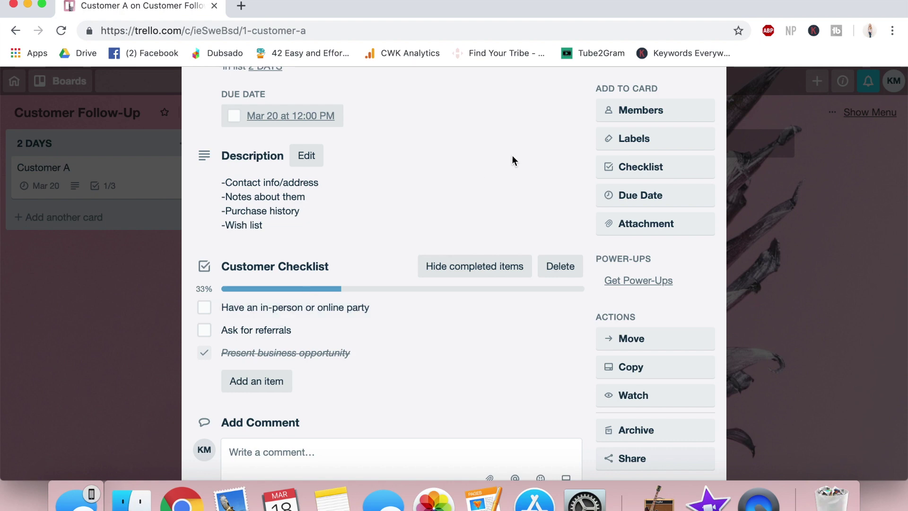
scroll(520, 156, up, 3)
click(710, 117)
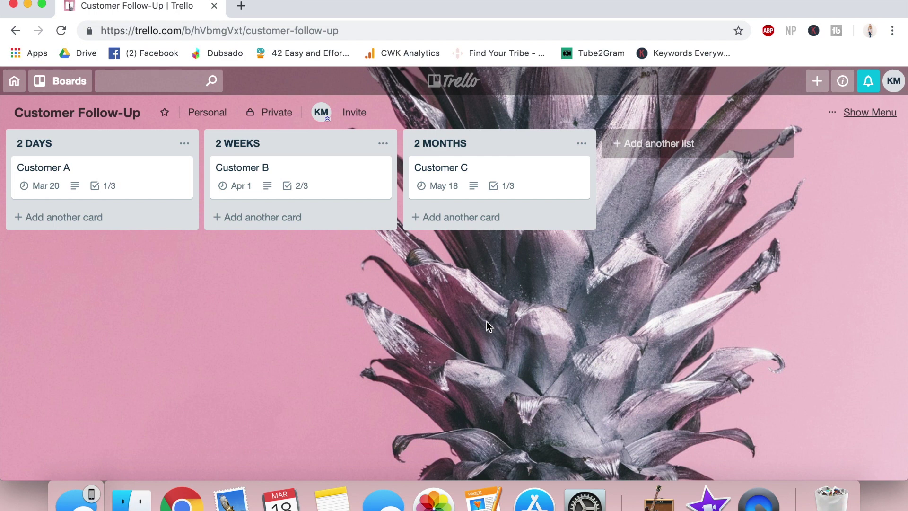
- Add a card called 'Name' to the 2 DAYS list
click(94, 217)
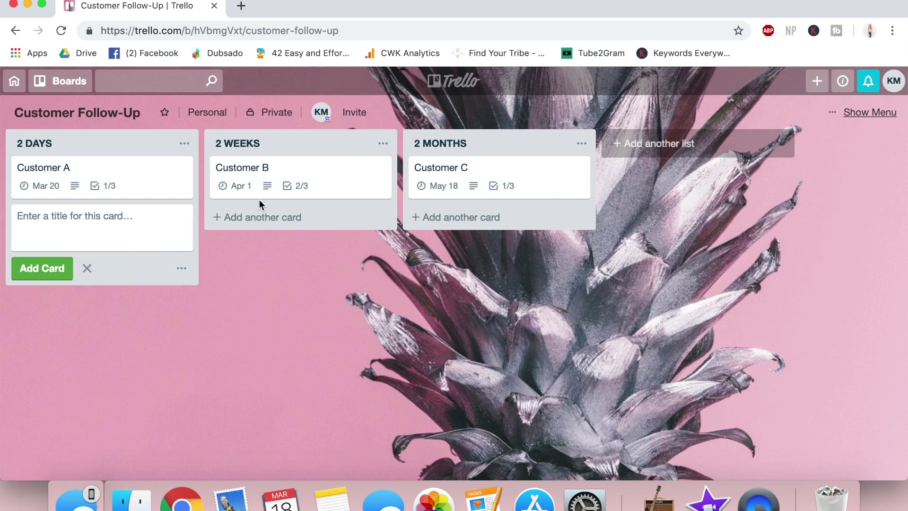
text(Na)
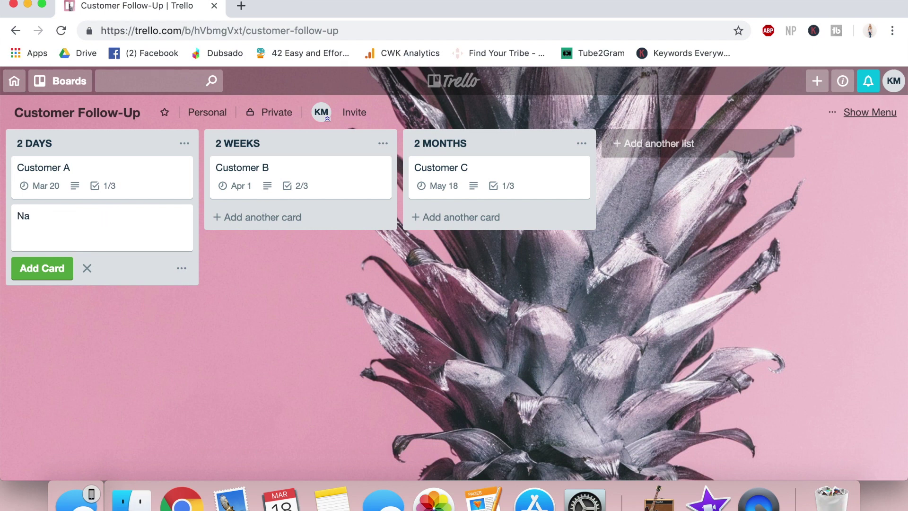
text(me)
click(102, 306)
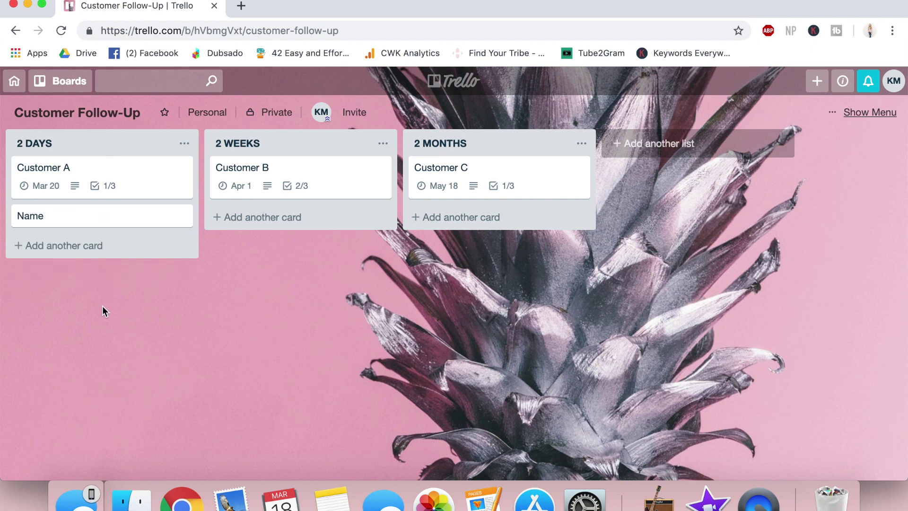
- Give the Name card the description 'details'
click(64, 216)
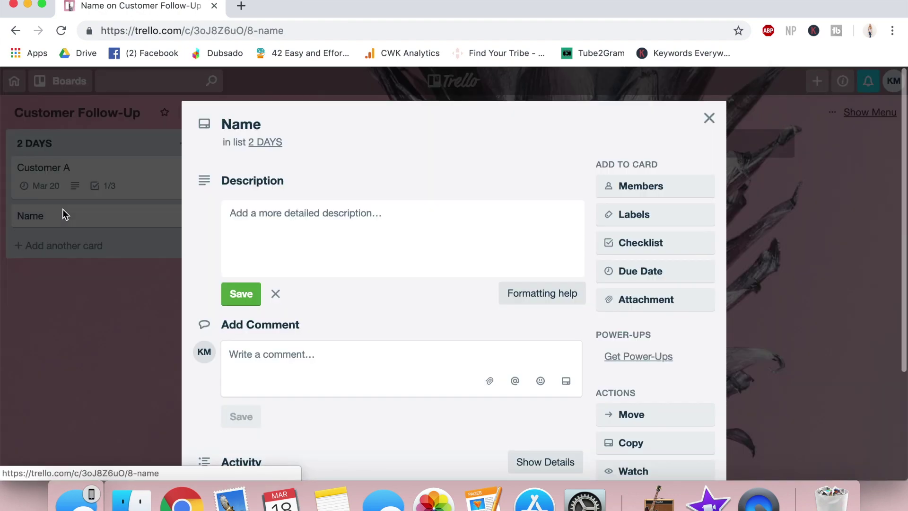
click(333, 226)
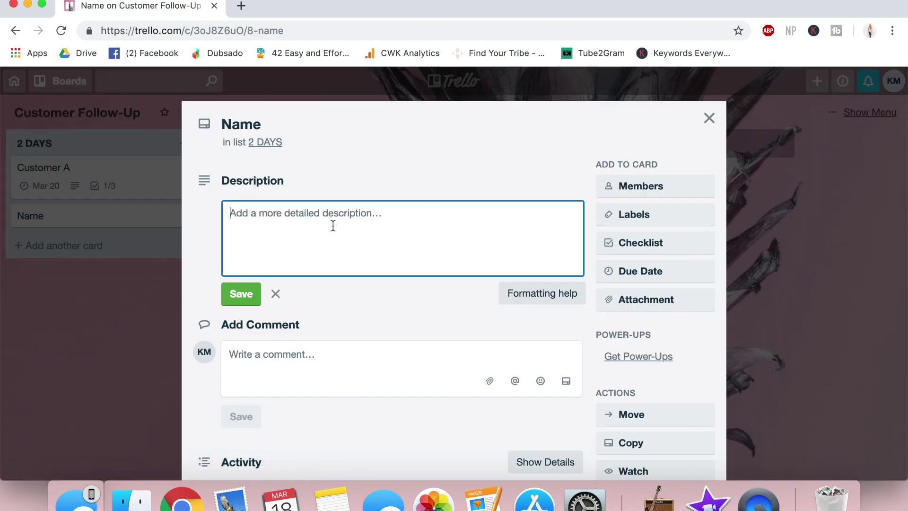
text(details)
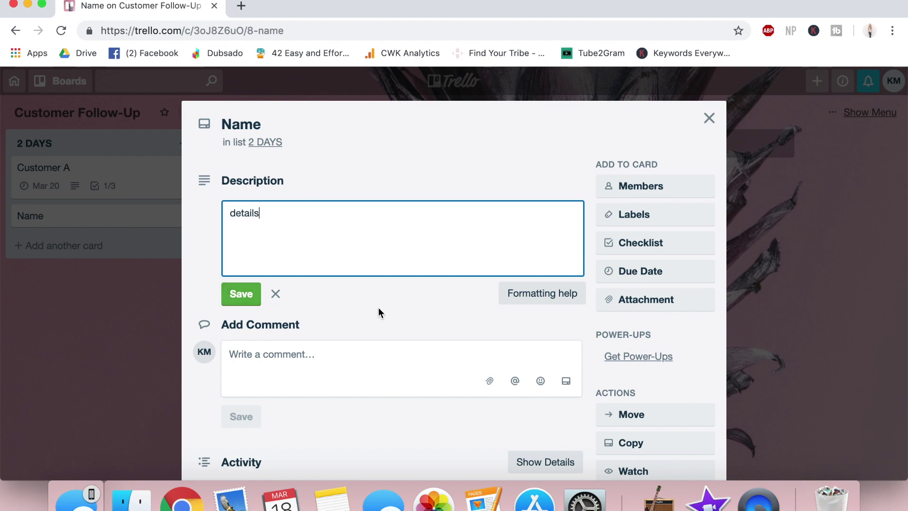
click(241, 294)
- Add a copy of Customer A's Customer Checklist to the Name card and tick 'Have an in-person or online party'
click(618, 212)
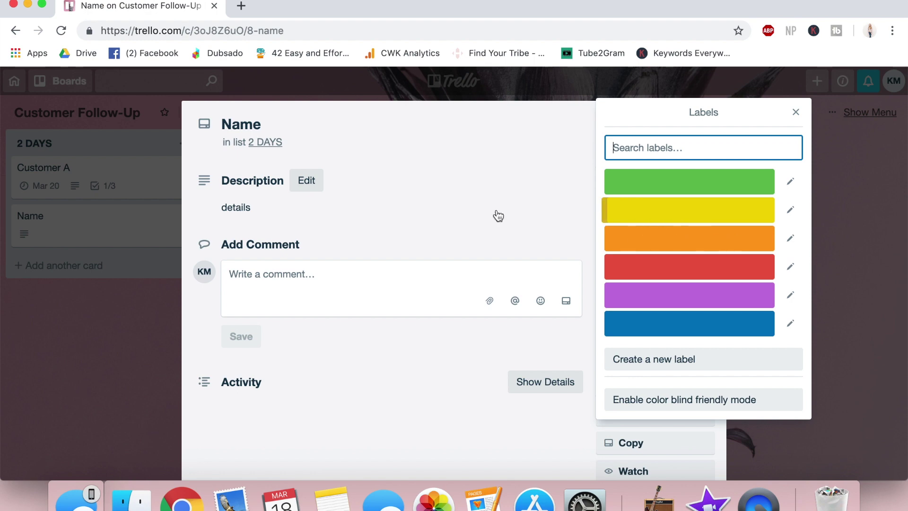
click(429, 247)
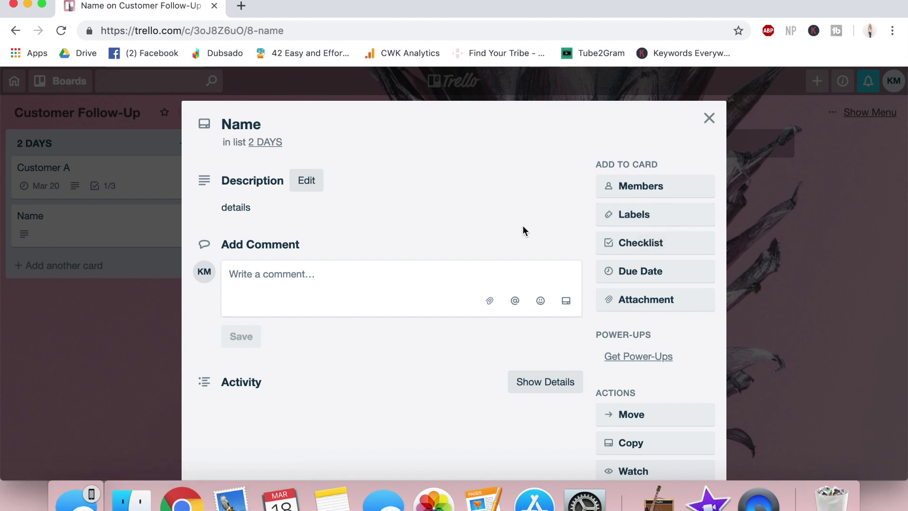
click(641, 253)
click(655, 369)
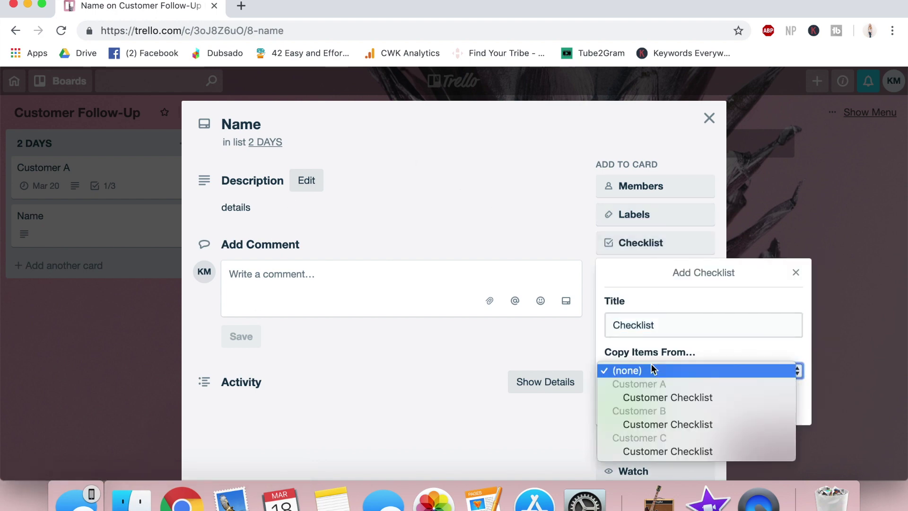
click(650, 398)
click(649, 398)
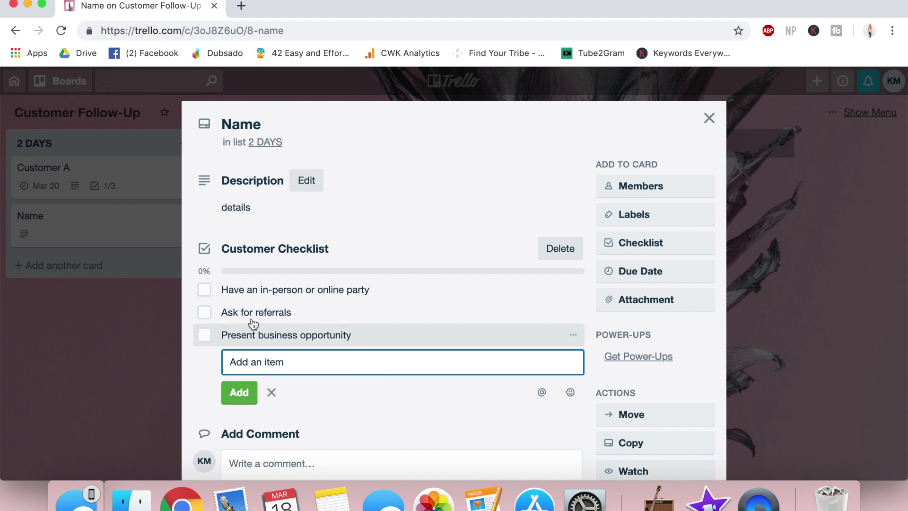
click(204, 290)
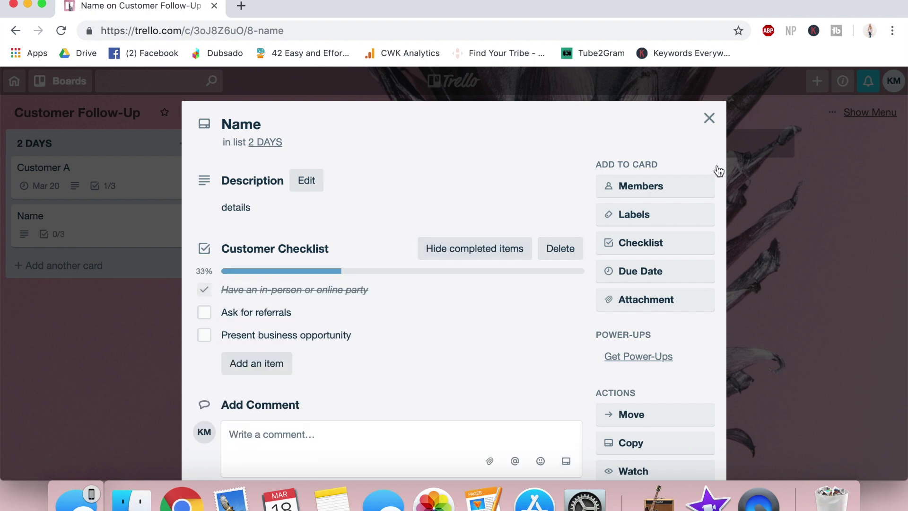
click(642, 271)
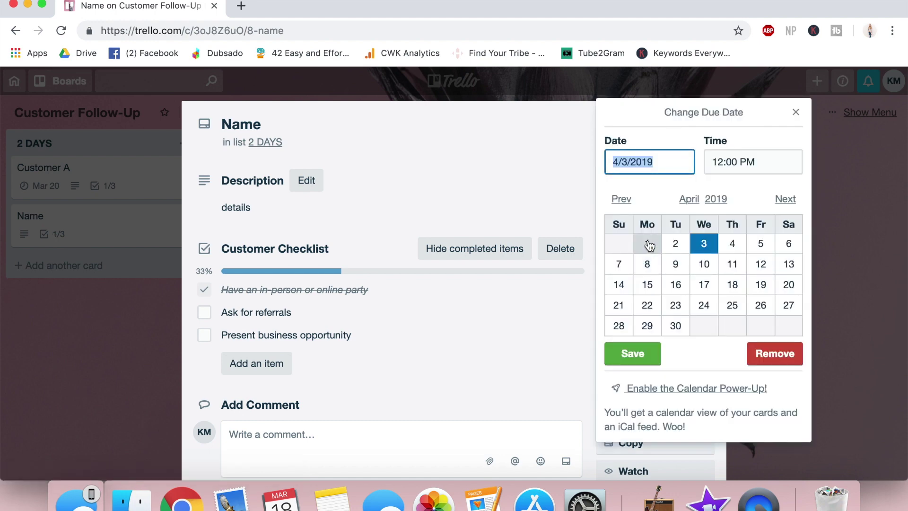
- Set the Name card's due date to March 20, 2019
click(619, 199)
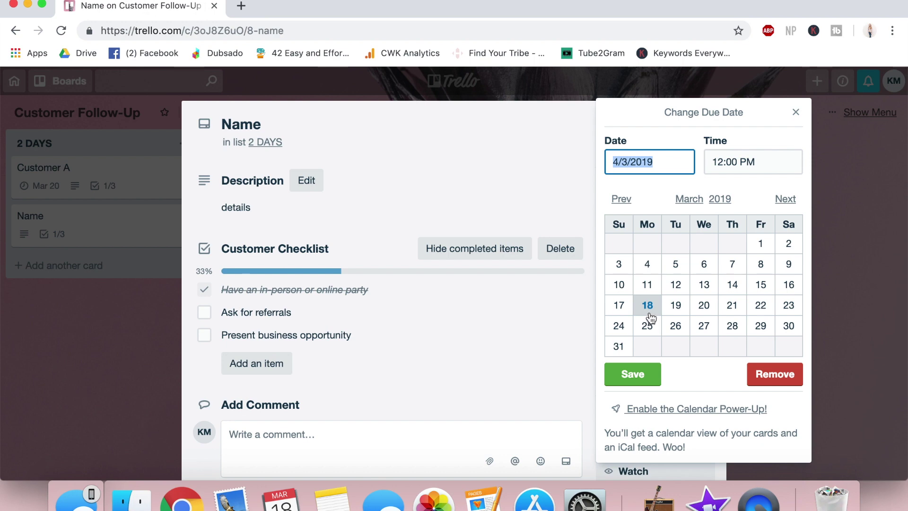
click(709, 308)
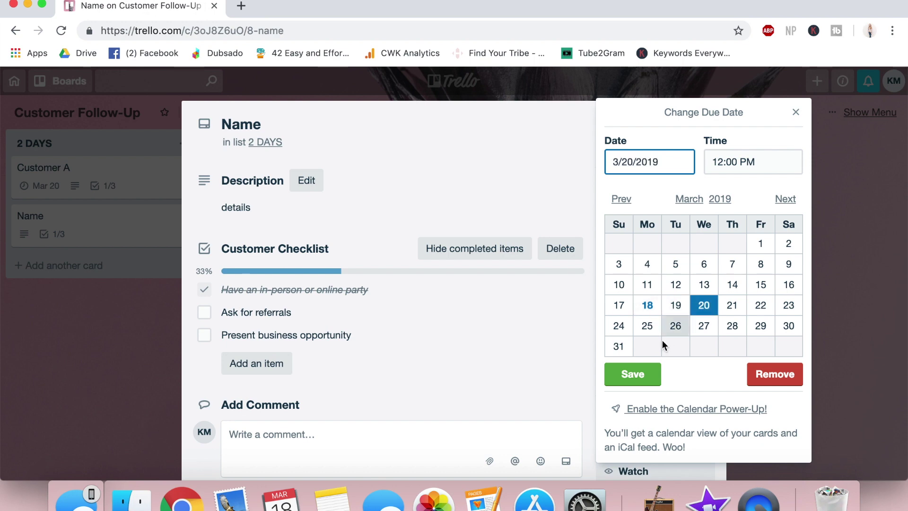
click(641, 374)
click(709, 119)
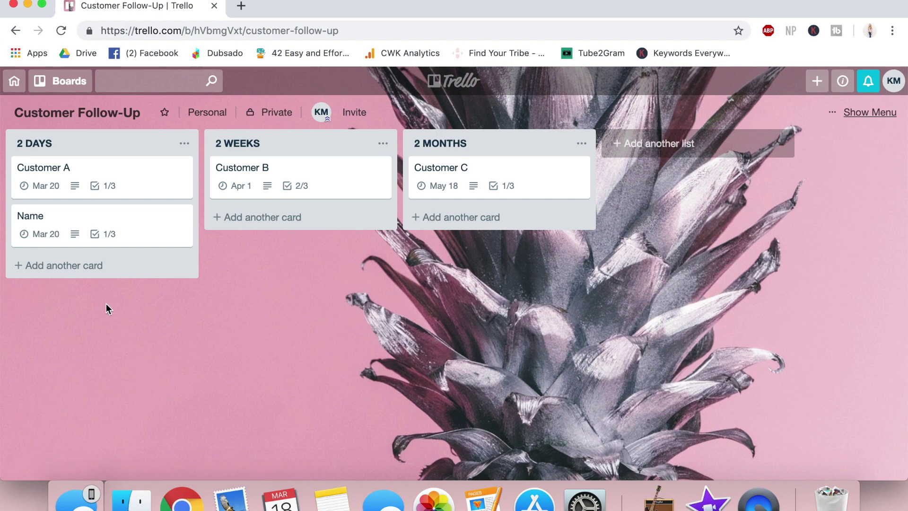
- Change the Name card's due date to March 18
click(74, 227)
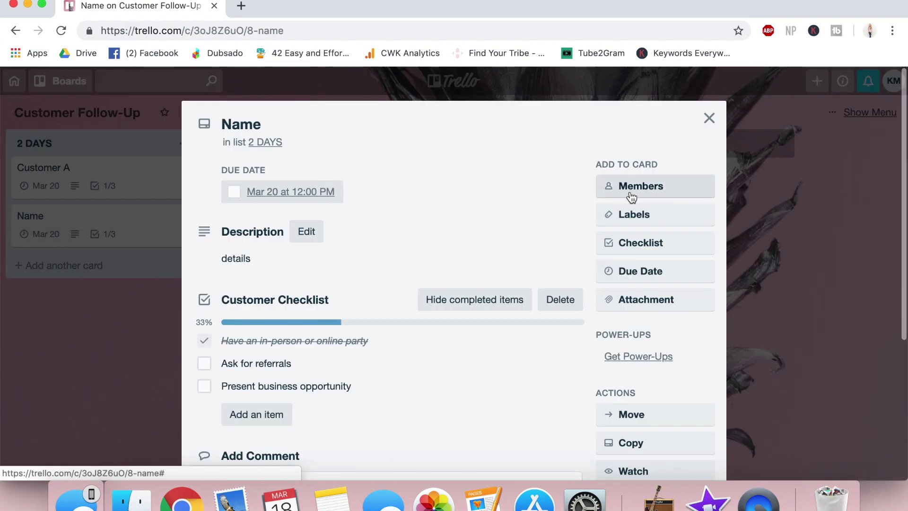
click(634, 243)
click(561, 284)
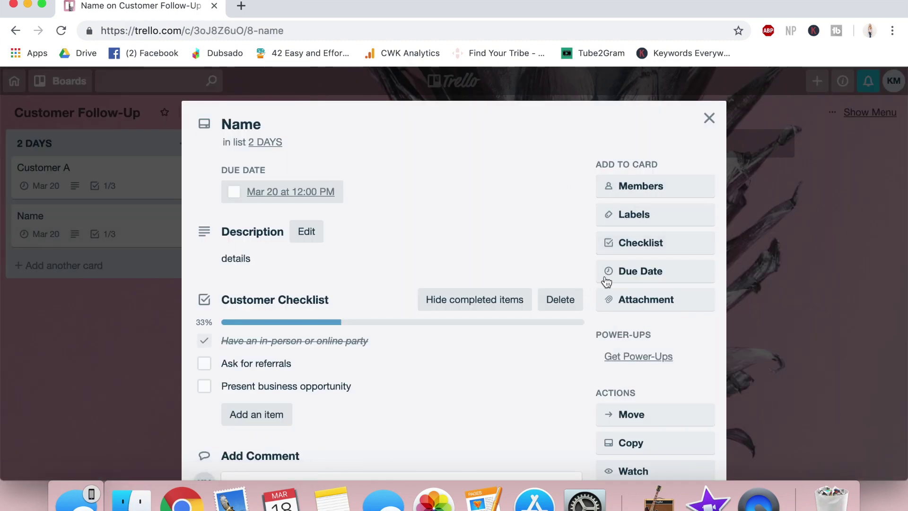
click(615, 272)
click(647, 305)
click(644, 371)
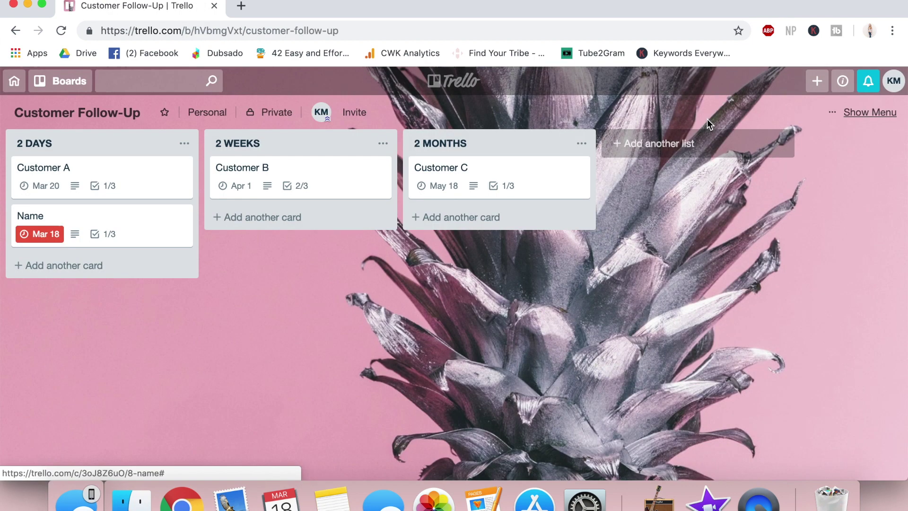
click(710, 116)
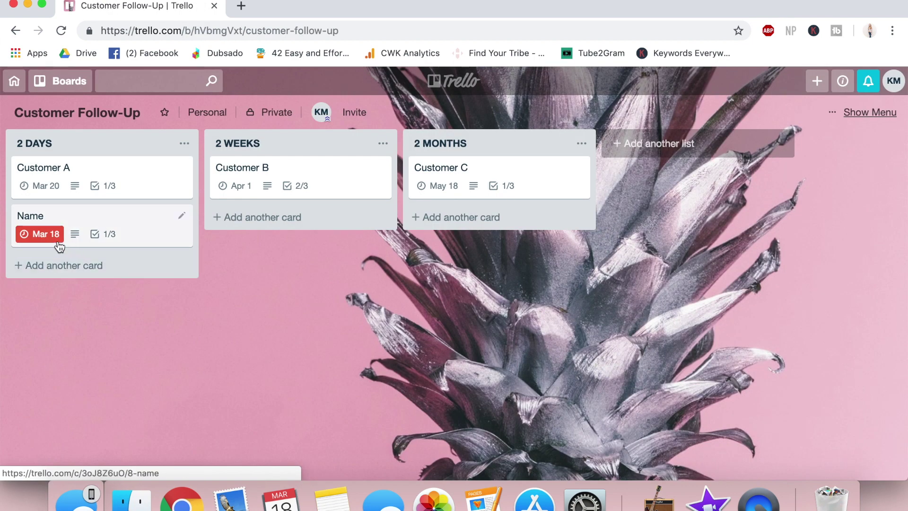
- Restore the Name card's due date to March 20, with the card now in the 2 WEEKS list
click(49, 221)
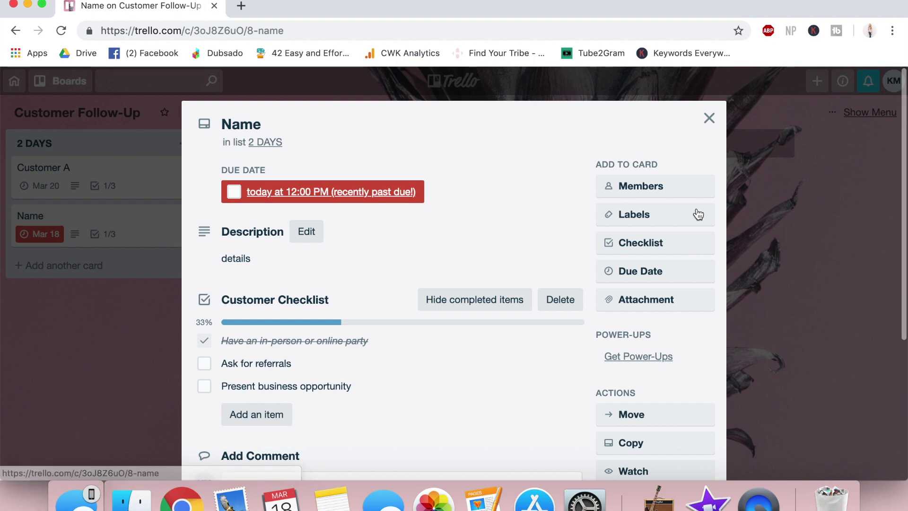
click(643, 269)
click(702, 306)
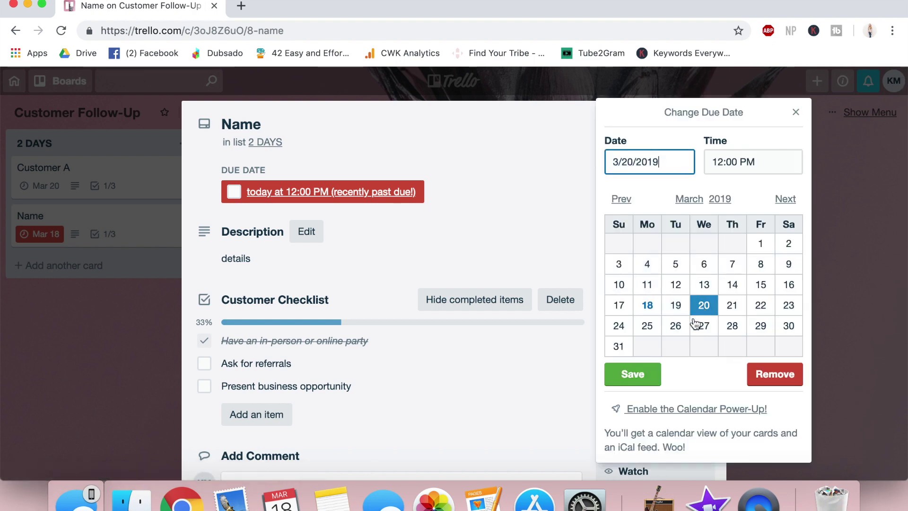
click(643, 376)
click(709, 118)
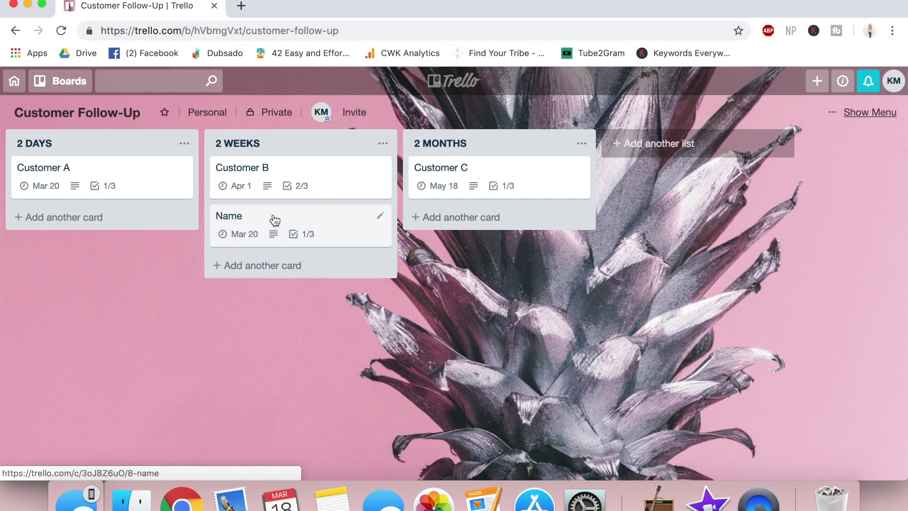
click(275, 220)
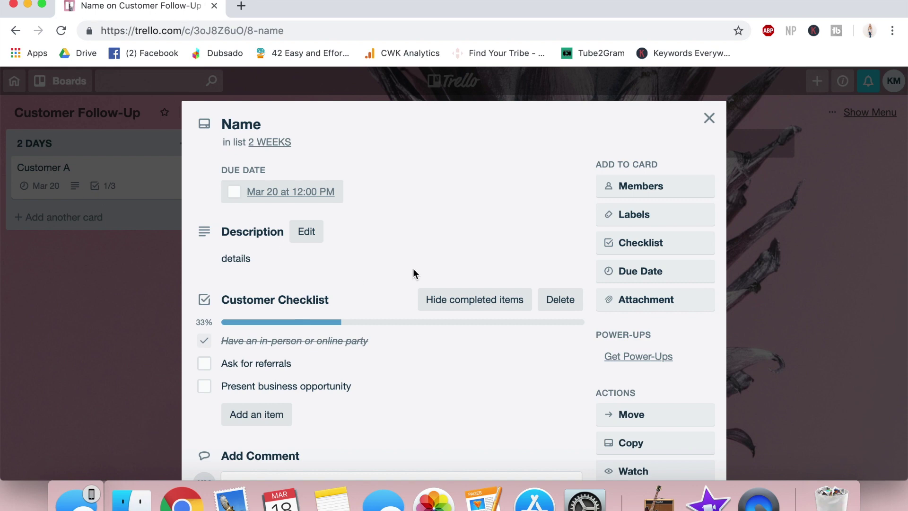
- Move the Name card's due date forward to April 3, 2019, and close the card
click(625, 272)
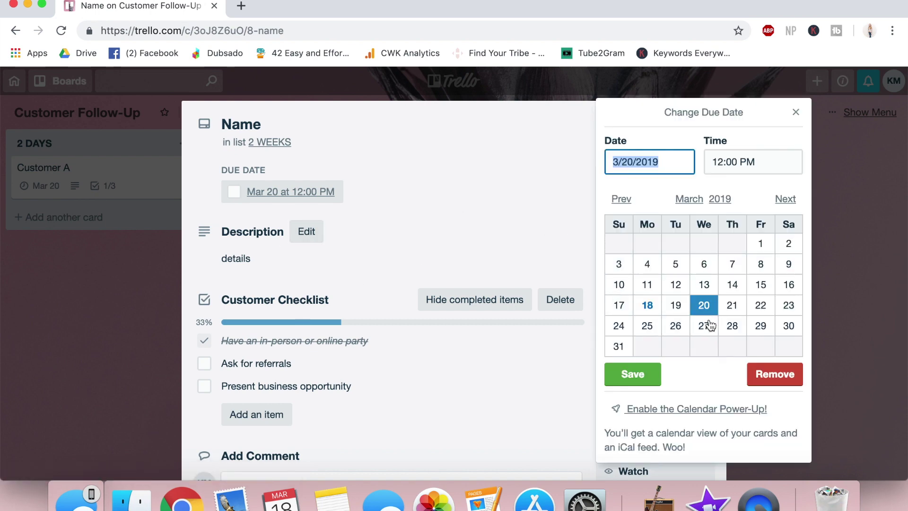
click(784, 199)
click(702, 243)
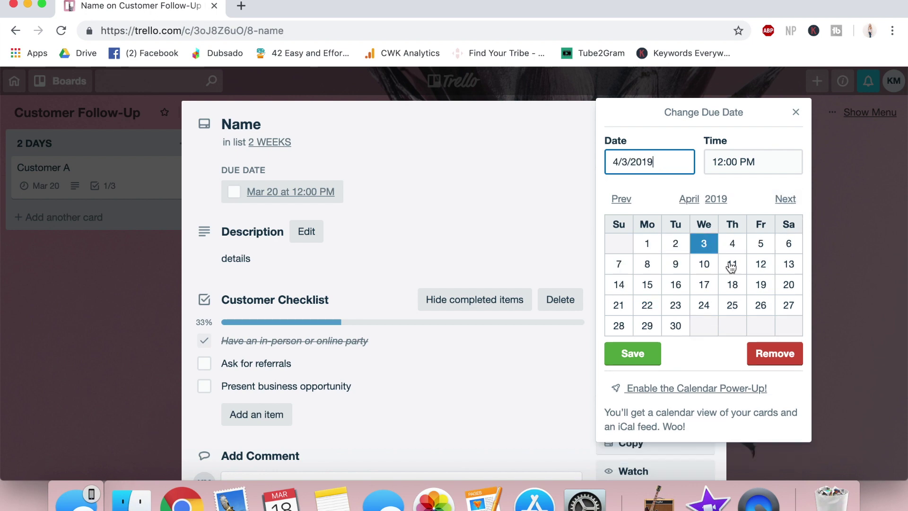
click(624, 355)
click(705, 118)
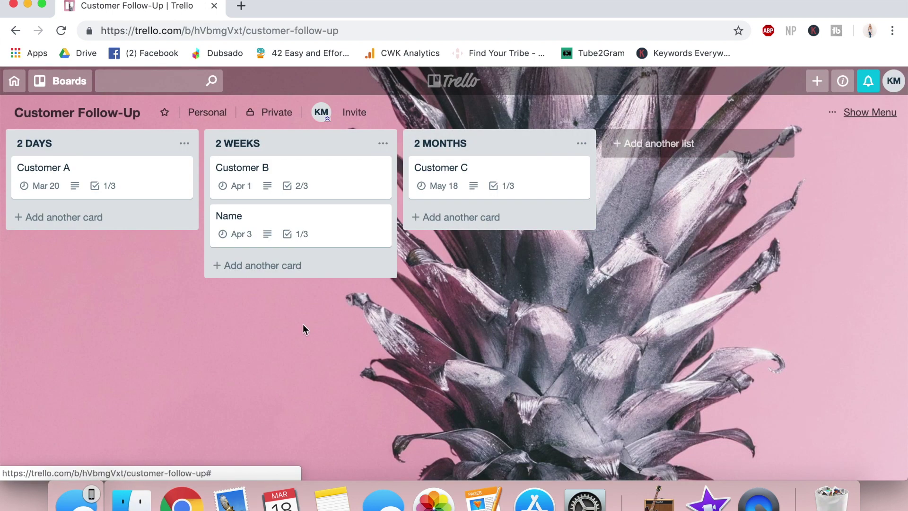